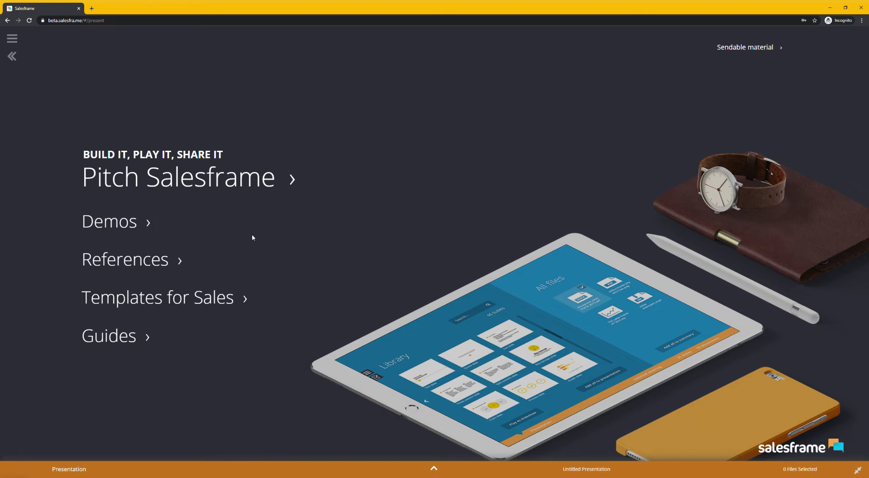
# Open the 'What is Salesframe?' slide from the Pitch Salesframe section of the start page.
pyautogui.click(232, 190)
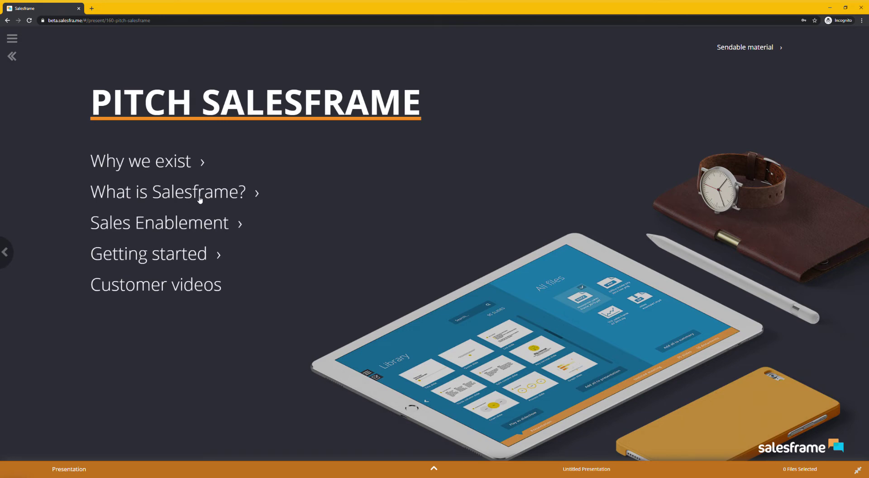
pyautogui.click(199, 194)
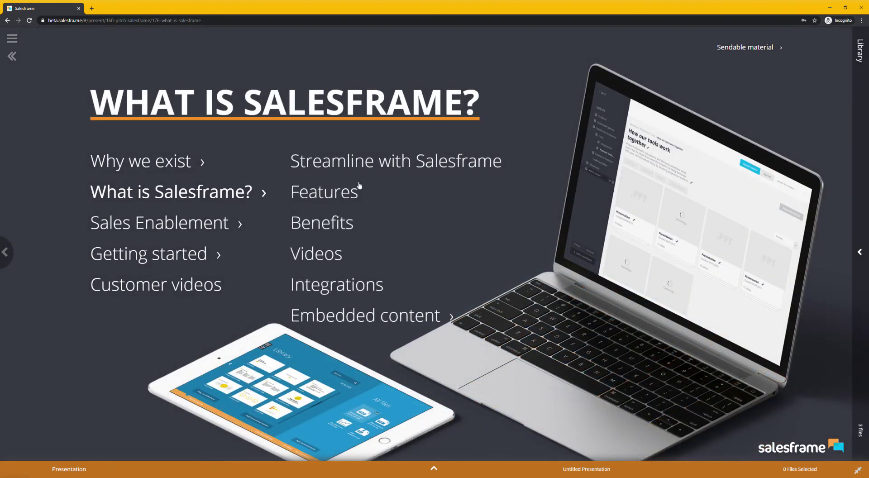
# Show this slide's Library of three PNG files and open its search panel.
pyautogui.click(854, 169)
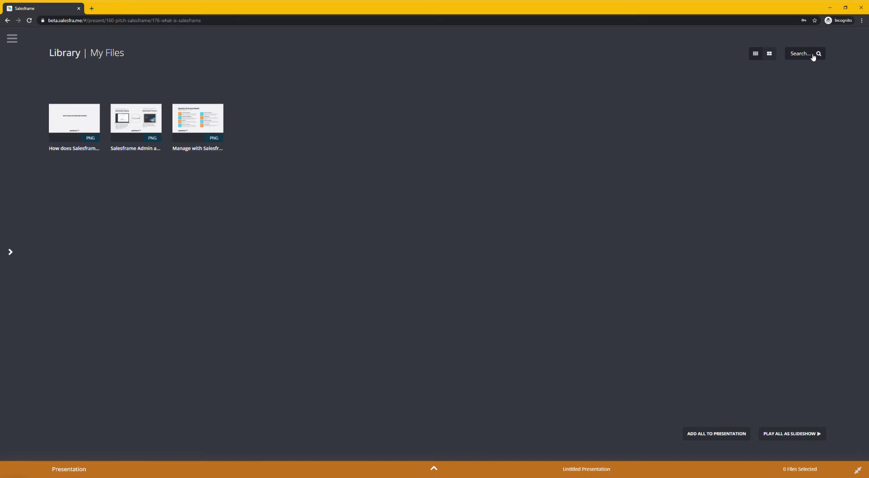
pyautogui.click(816, 55)
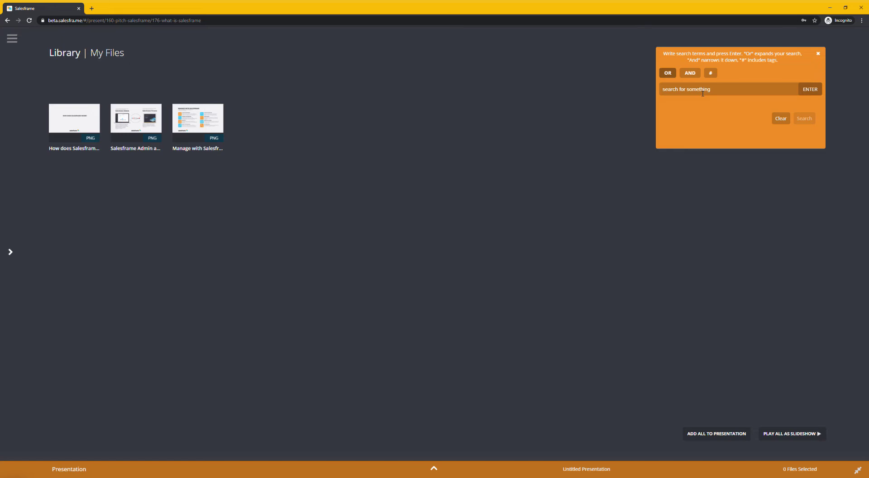
# Set the library search to AND and search with the first name term.
pyautogui.click(707, 91)
pyautogui.write('Lauri')
pyautogui.click(690, 72)
pyautogui.write('lauri')
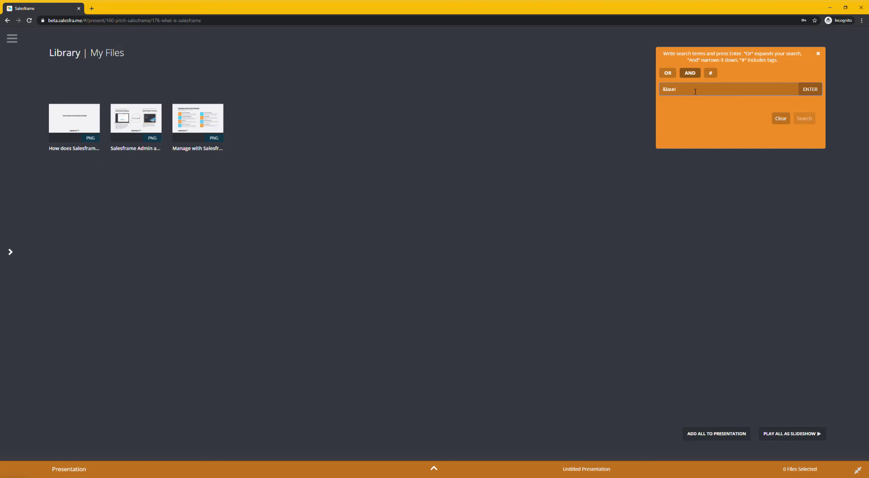
pyautogui.press('Return')
pyautogui.click(806, 134)
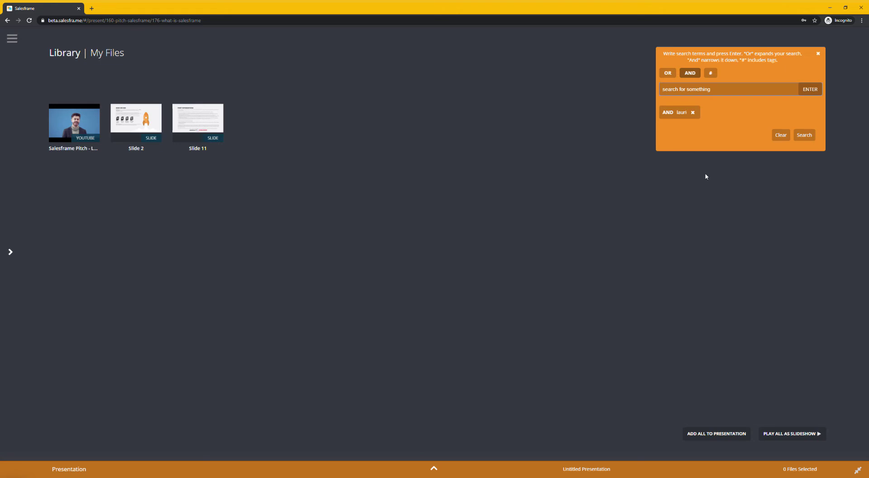
# Add the second name as a required term and search, leaving only Slide 2.
pyautogui.write('henri')
pyautogui.click(690, 73)
pyautogui.write('henri')
pyautogui.press('Return')
pyautogui.click(806, 139)
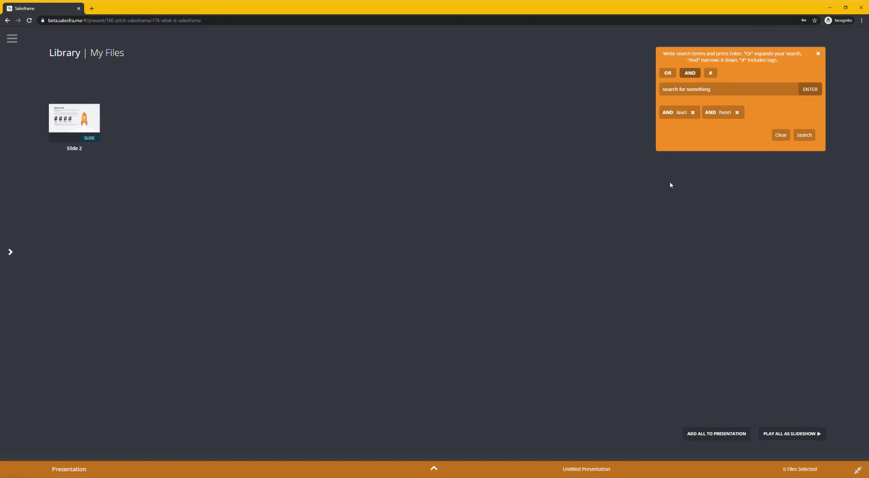
# Search with the two names as OR terms, then clear them to restore all three files.
pyautogui.click(788, 137)
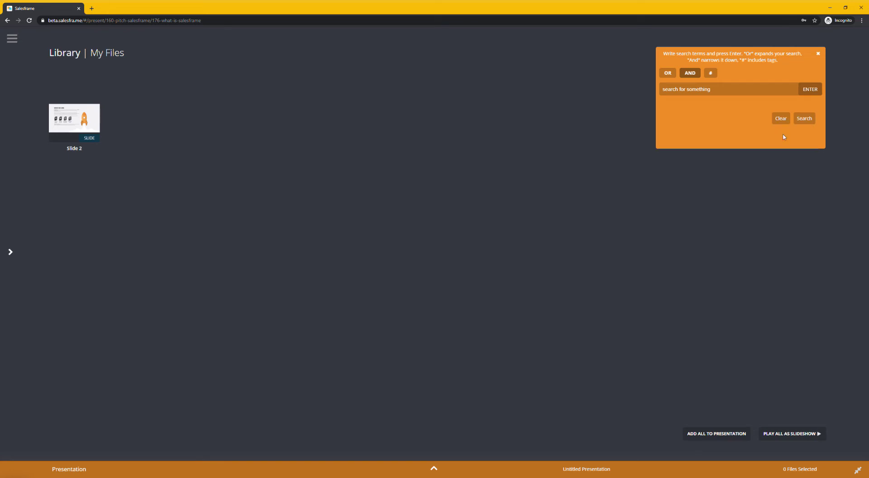
pyautogui.click(804, 118)
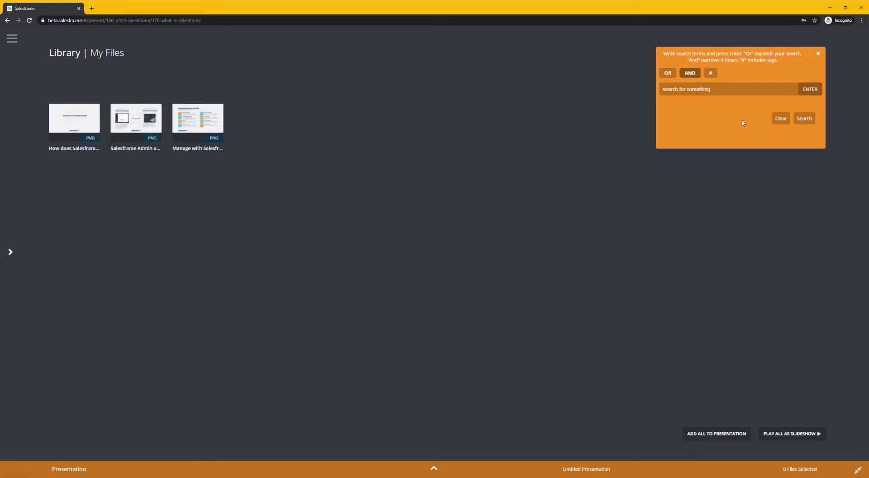
pyautogui.click(668, 74)
pyautogui.write('lauri')
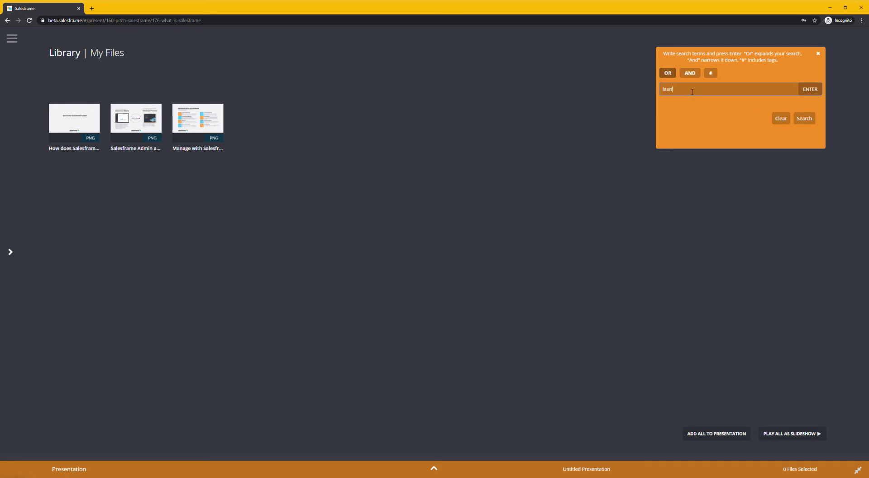
pyautogui.press('Return')
pyautogui.write('henri')
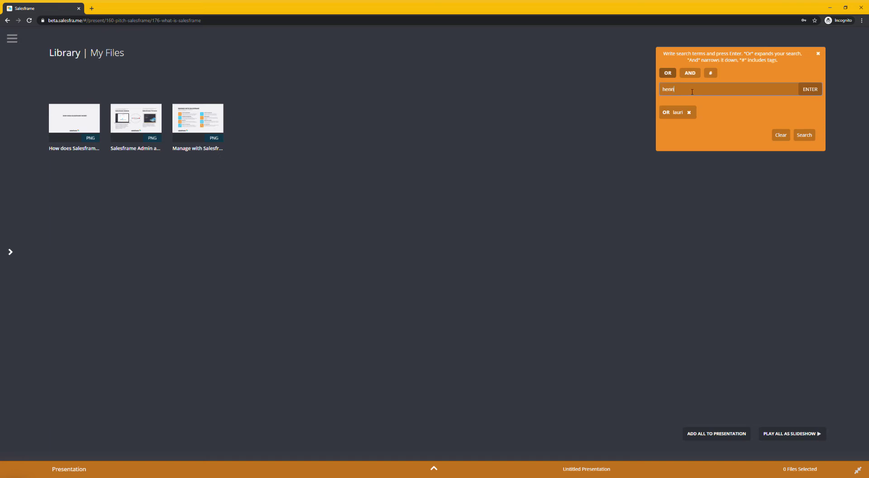
pyautogui.press('Return')
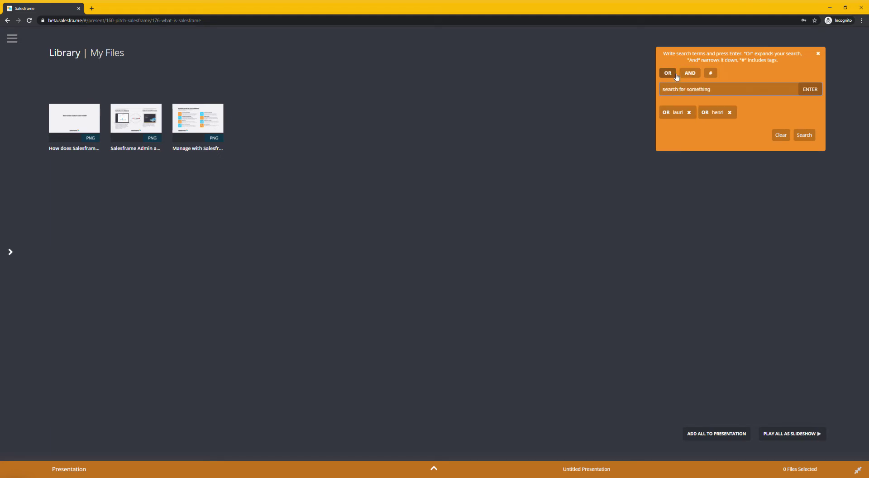
pyautogui.click(804, 137)
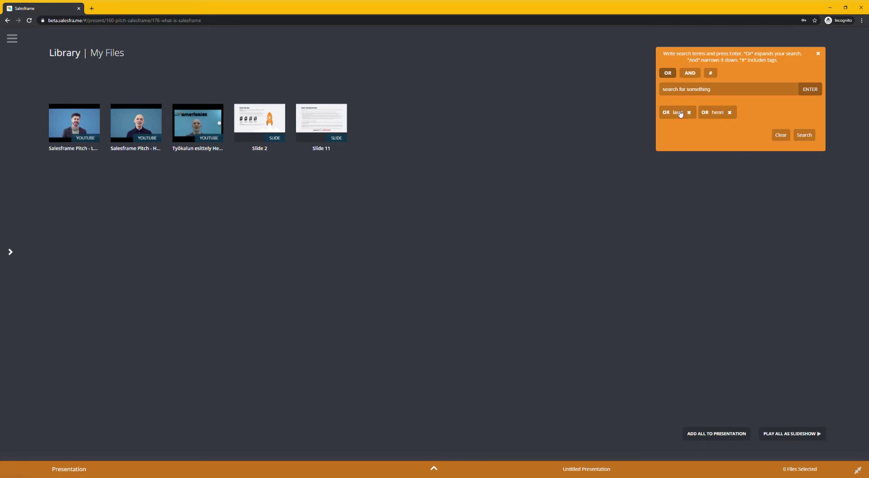
pyautogui.click(781, 135)
pyautogui.click(804, 119)
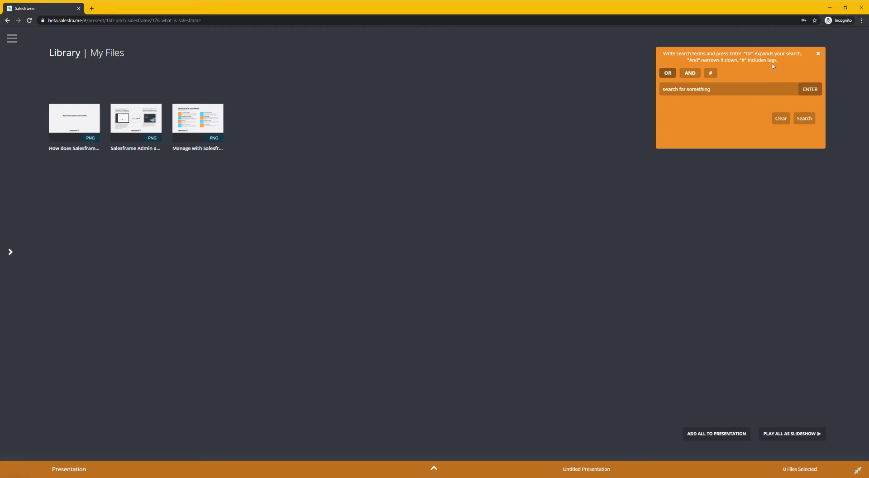
# Close the search and open the Presales files library under Sendable Material.
pyautogui.click(819, 56)
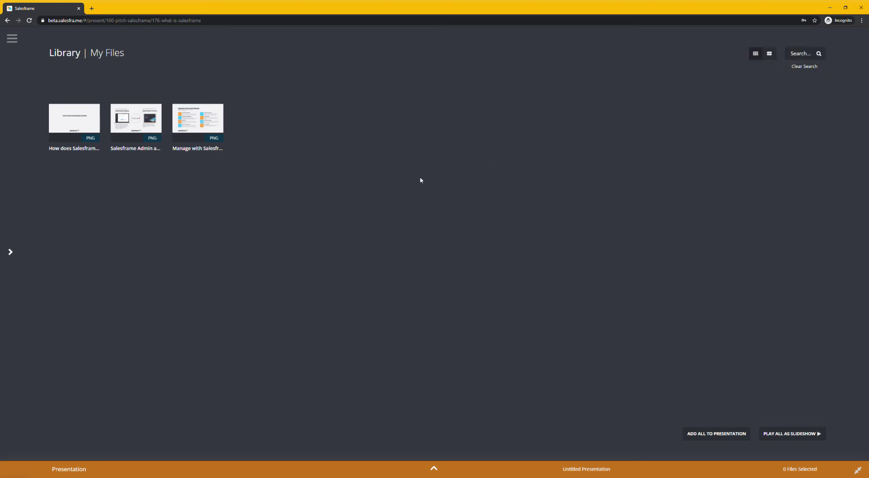
pyautogui.click(5, 183)
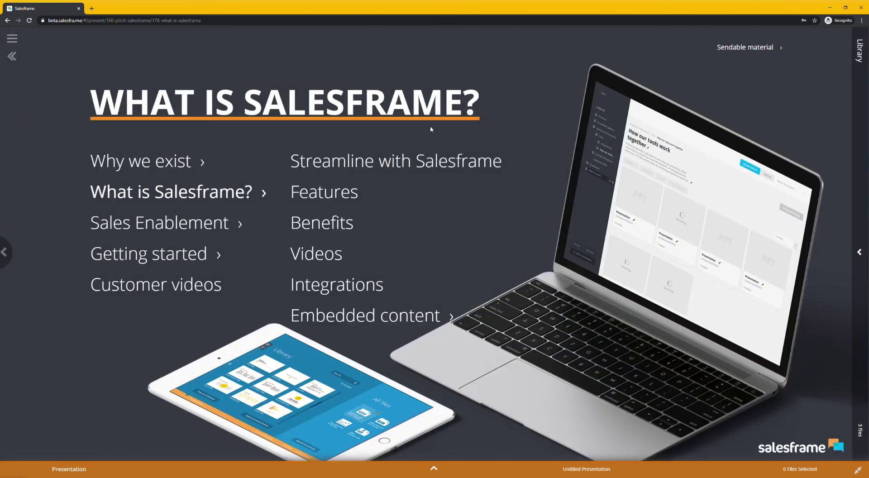
pyautogui.click(745, 48)
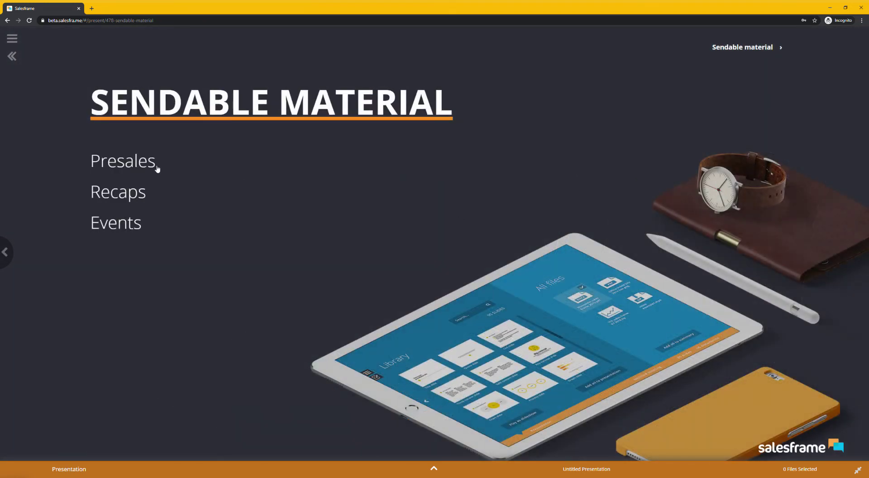
pyautogui.click(156, 166)
pyautogui.click(857, 189)
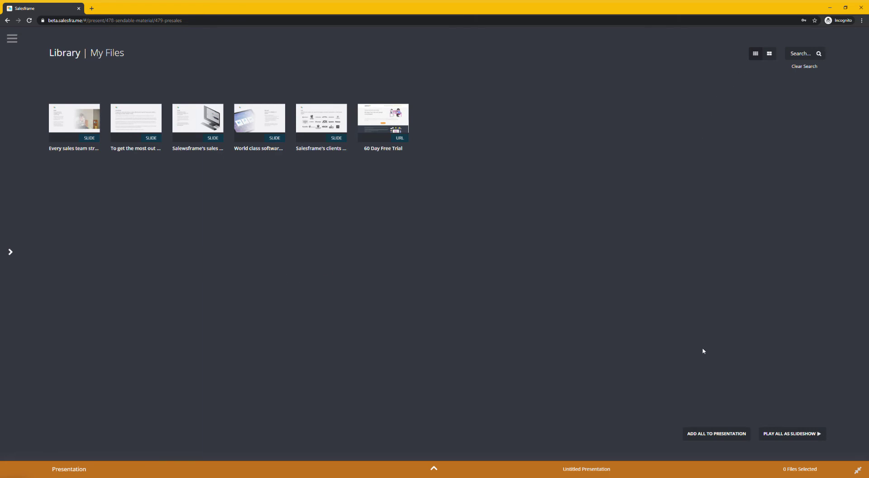
# Select all five Presales slides and show them in the presentation panel.
pyautogui.click(64, 135)
pyautogui.click(131, 129)
pyautogui.click(195, 131)
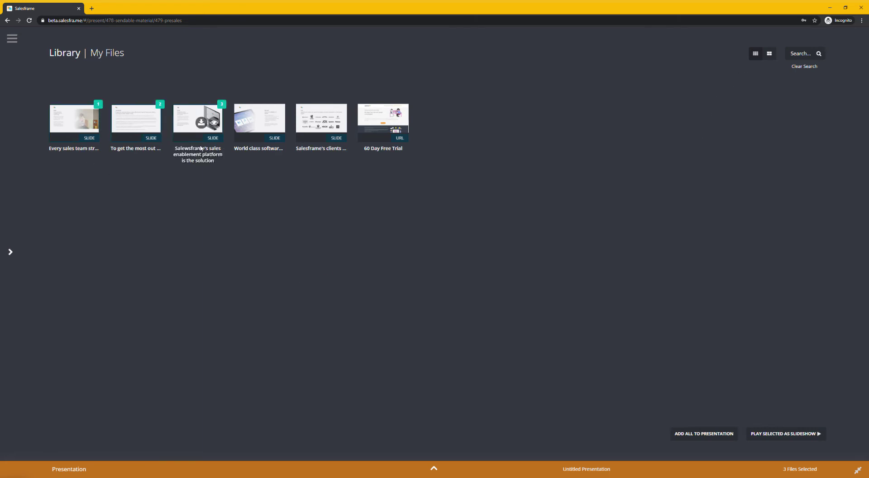
pyautogui.click(256, 138)
pyautogui.click(309, 135)
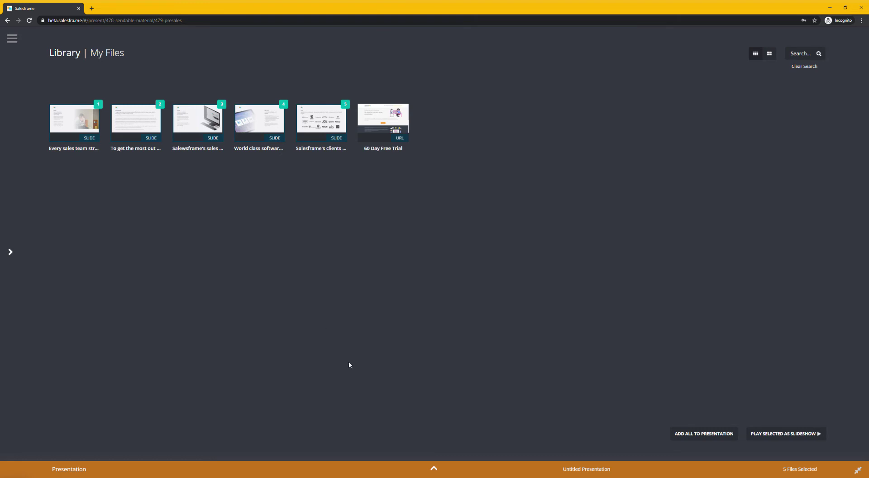
pyautogui.click(467, 471)
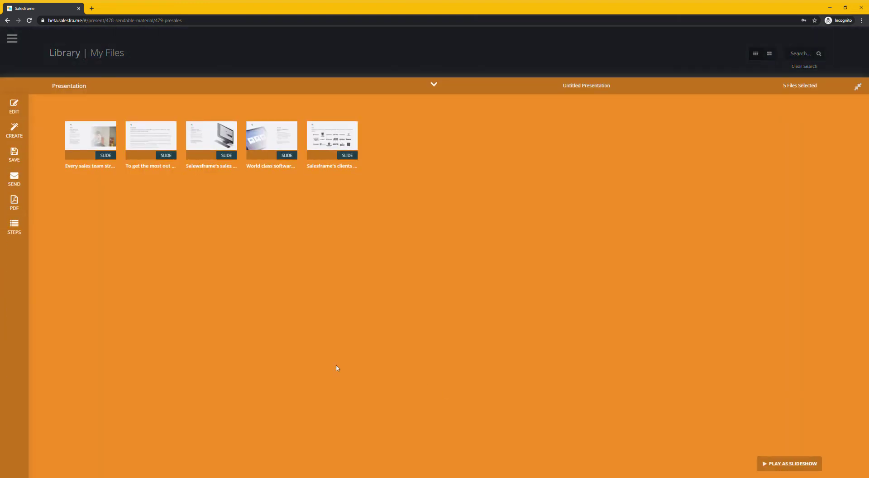
# Start sending the slides as a memosite named 'Example Memosite'.
pyautogui.click(14, 176)
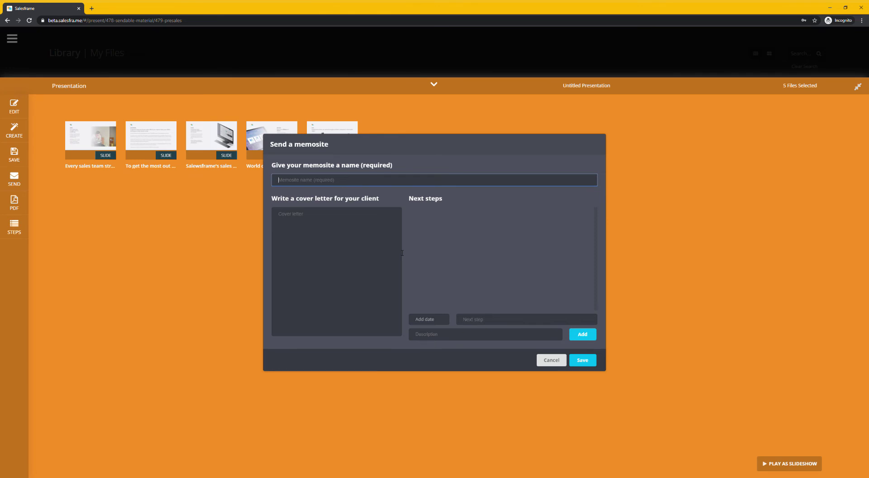
pyautogui.write('Example Memosite')
pyautogui.click(383, 239)
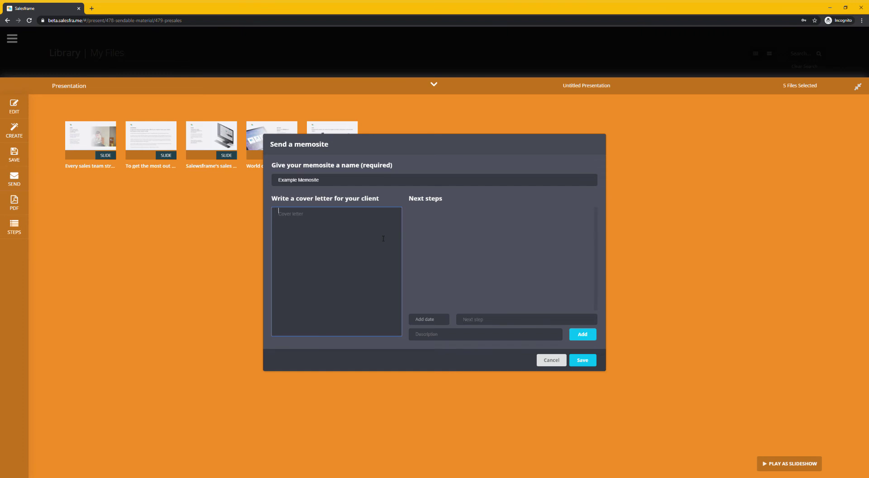
# Write the cover letter "Hi guys, here's a cover letter for you!" with a name sign-off.
pyautogui.write("Hi guys,here's a speci")
pyautogui.press('BackSpace')
pyautogui.press('BackSpace')
pyautogui.press('BackSpace')
pyautogui.press('BackSpace')
pyautogui.press('BackSpace')
pyautogui.write('cover letter for you!')
pyautogui.press('Return')
pyautogui.write('Laun')
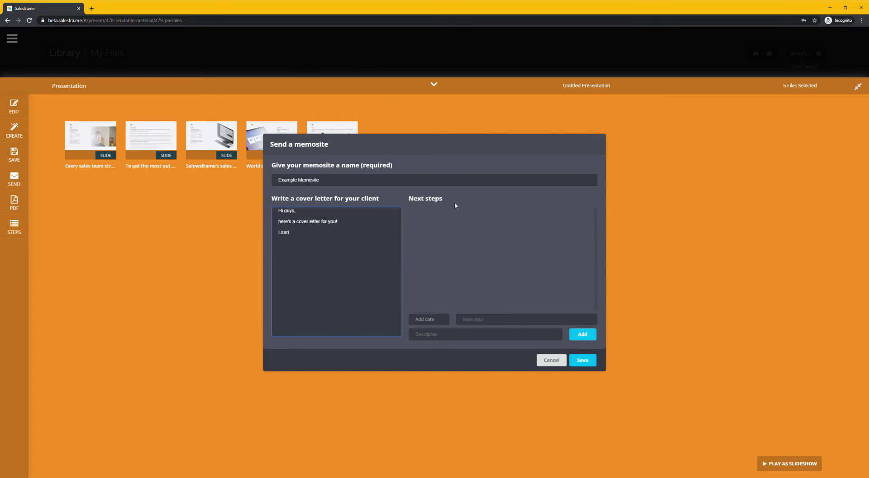
# Add a next step dated 04/08/2020 saying a named colleague will call.
pyautogui.click(444, 323)
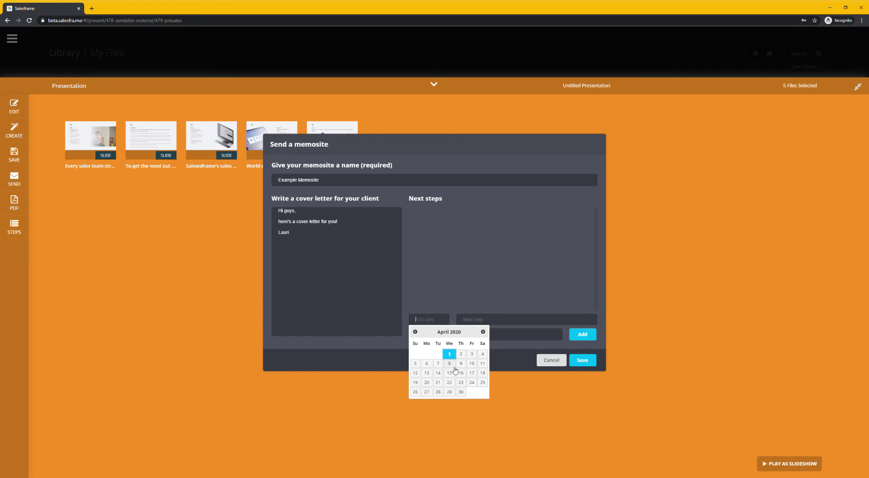
pyautogui.click(473, 347)
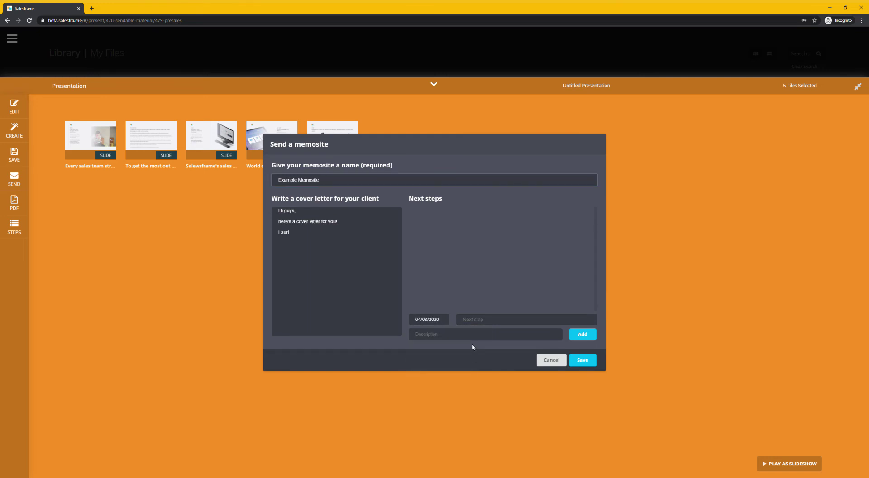
pyautogui.click(493, 322)
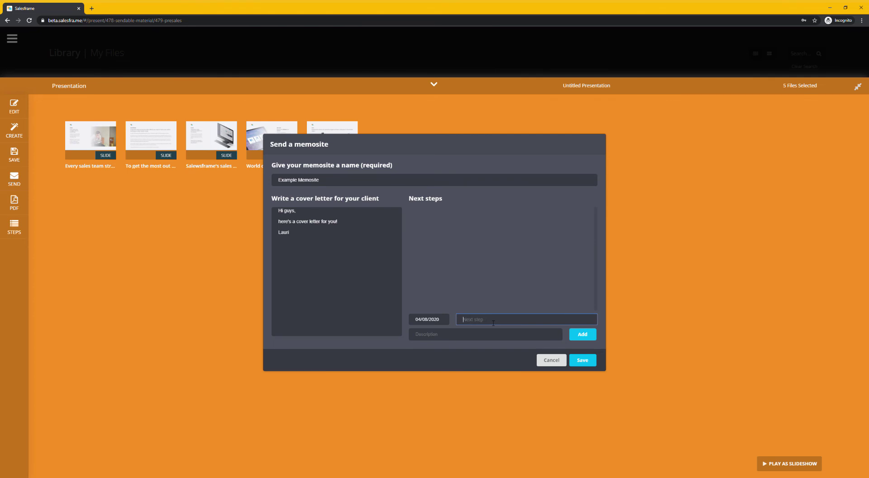
pyautogui.write('Lauri will call')
pyautogui.click(581, 335)
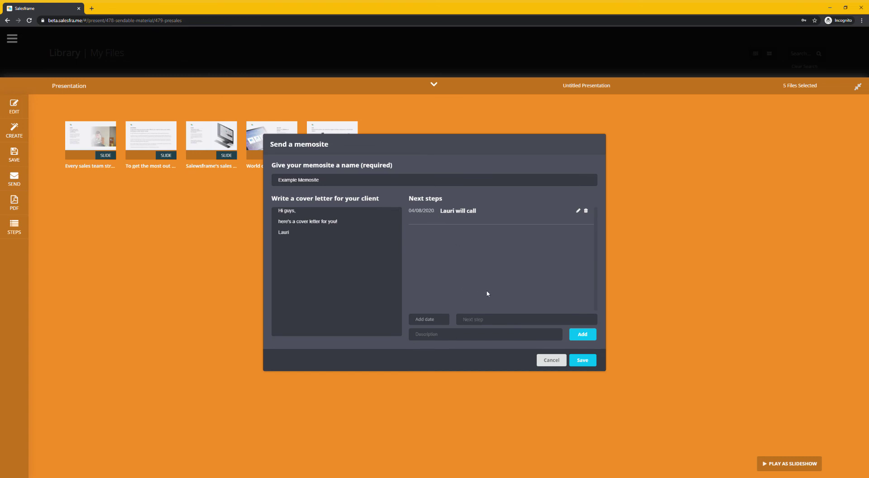
# Save the Example Memosite and open the ready memosite in a new browser tab.
pyautogui.click(582, 361)
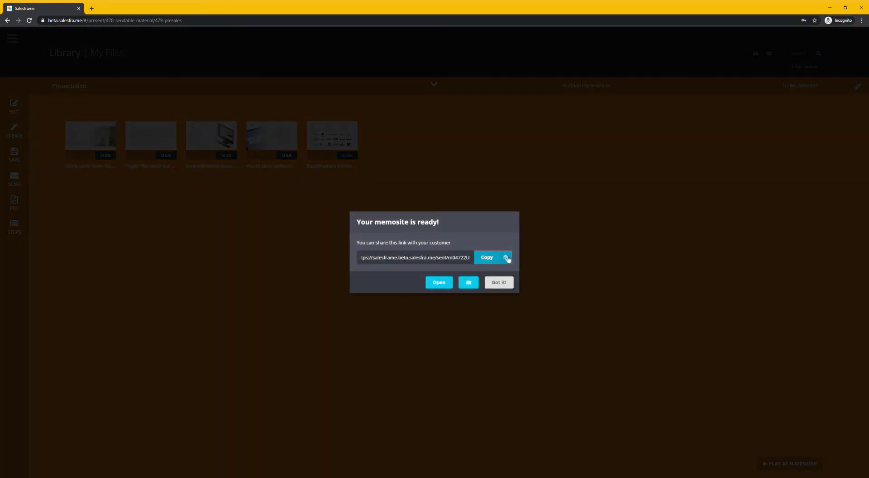
pyautogui.click(439, 284)
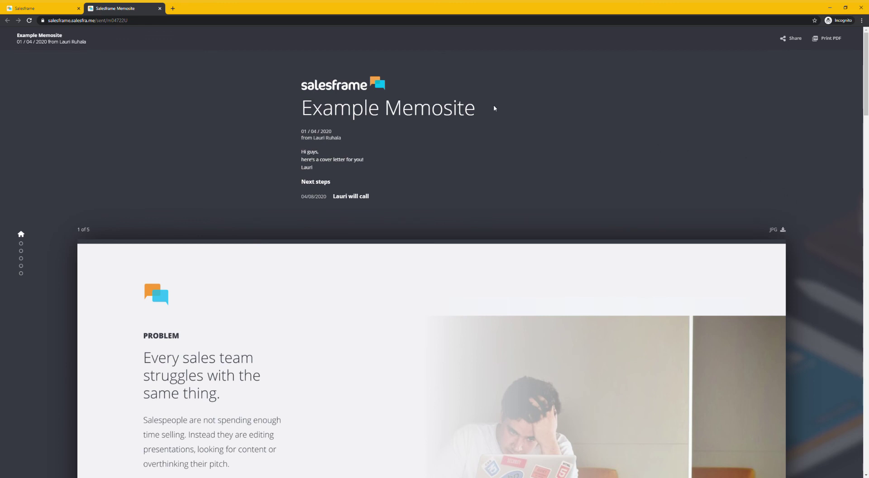
pyautogui.moveTo(342, 143); pyautogui.dragTo(301, 129)
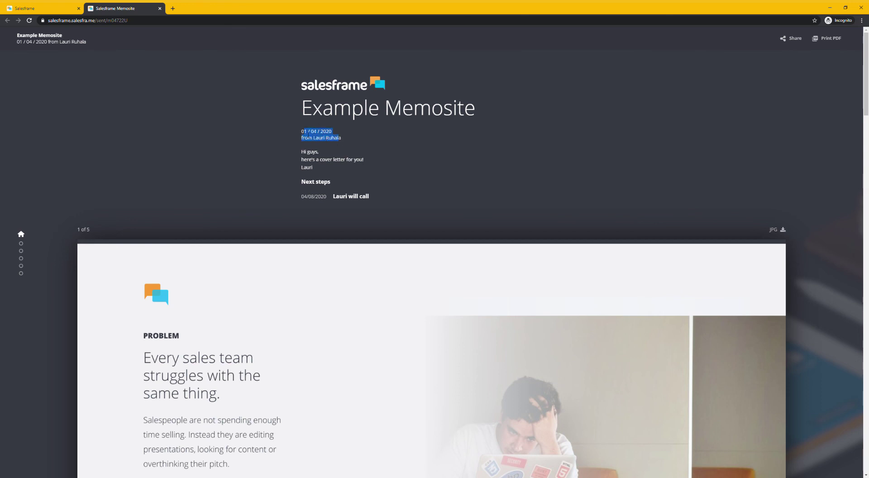
pyautogui.click(341, 139)
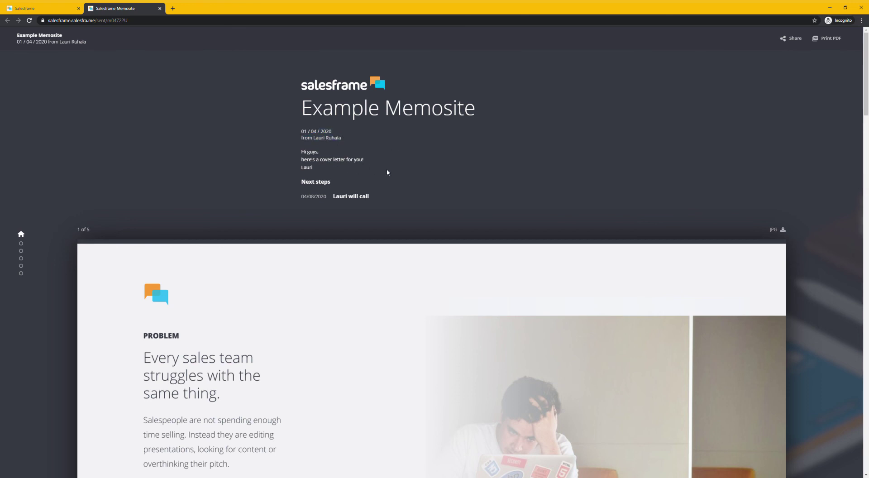
pyautogui.scroll(-10, 499, 177)
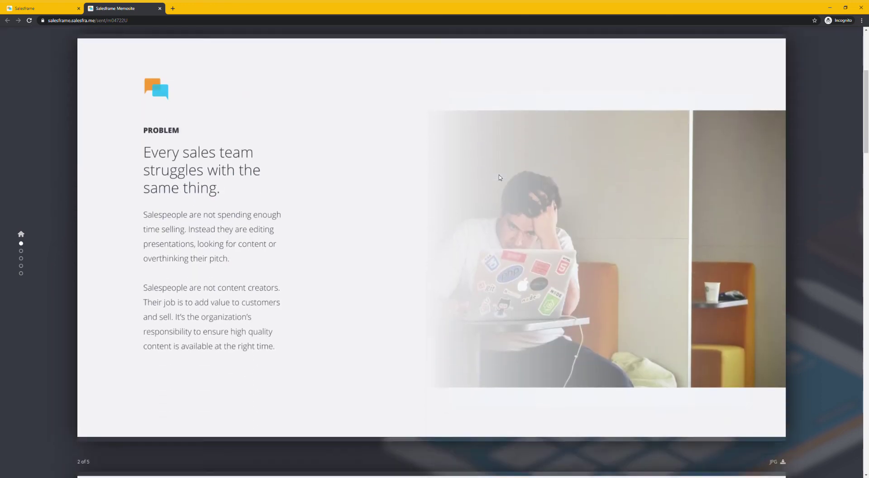
pyautogui.scroll(-9, 500, 177)
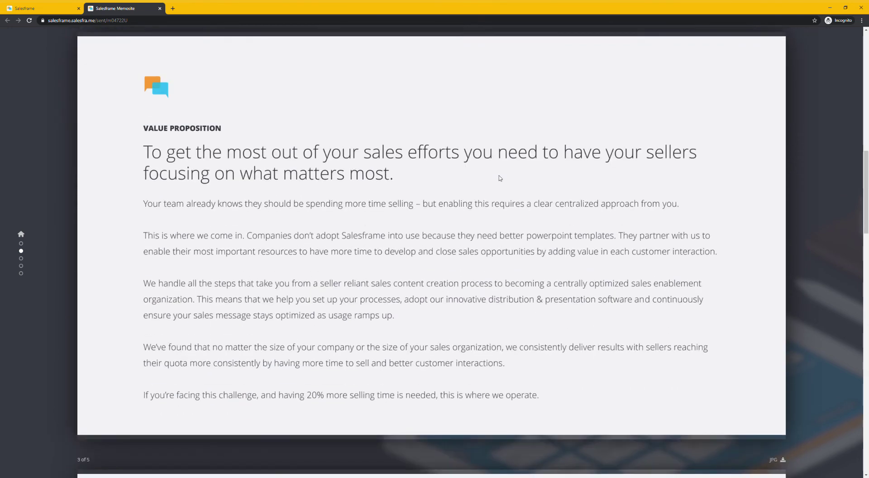
pyautogui.scroll(-4, 500, 178)
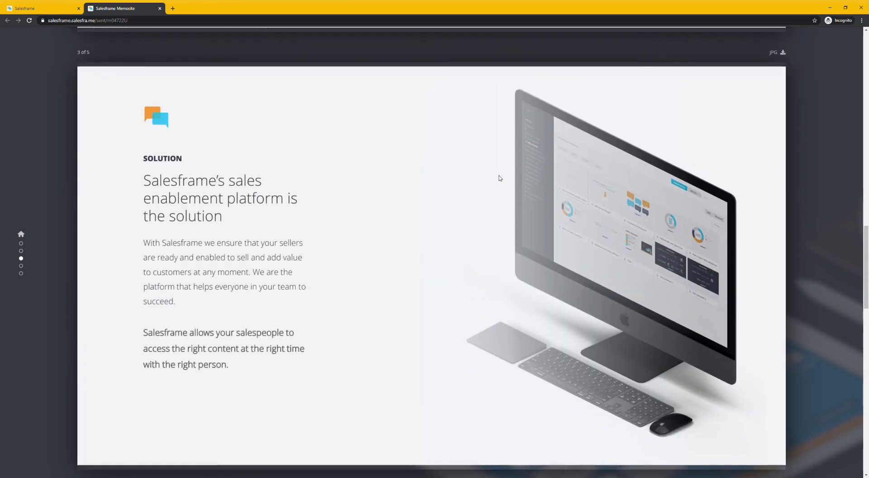
pyautogui.scroll(-5, 500, 178)
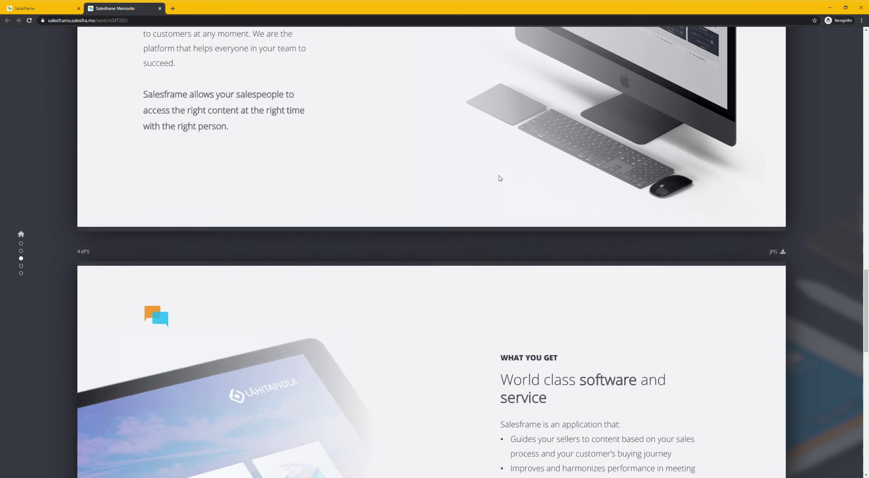
pyautogui.scroll(-3, 499, 178)
pyautogui.scroll(-1, 500, 177)
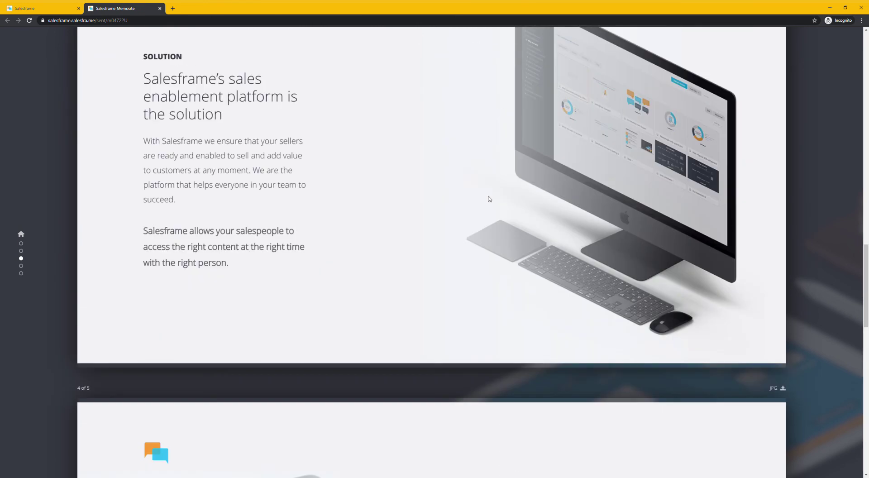
pyautogui.scroll(6, 489, 194)
pyautogui.scroll(20, 483, 233)
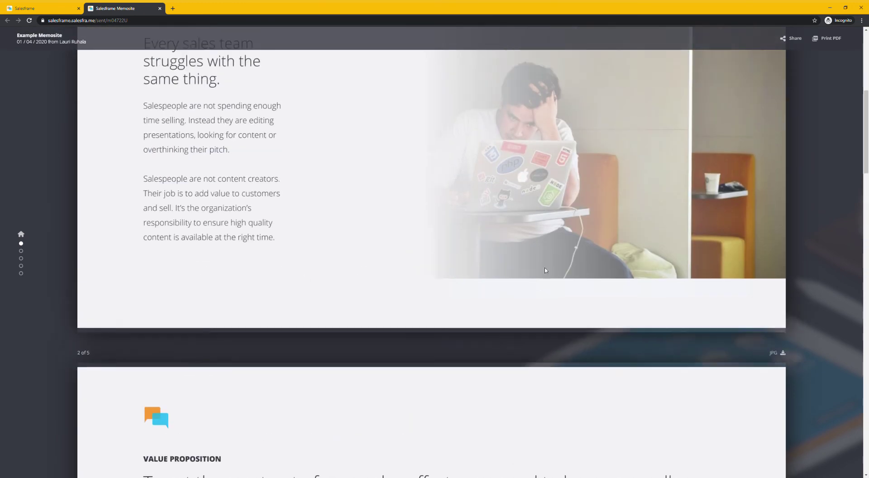